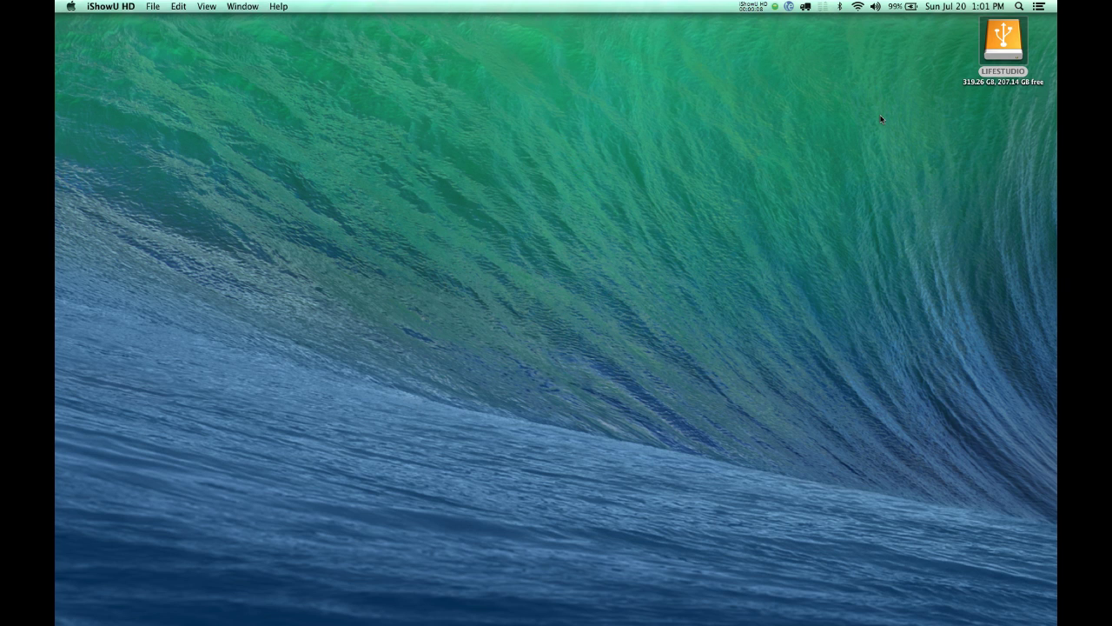
# - Launch Final Cut Pro through a Spotlight search
pyautogui.press('super+space')
pyautogui.write('ish')
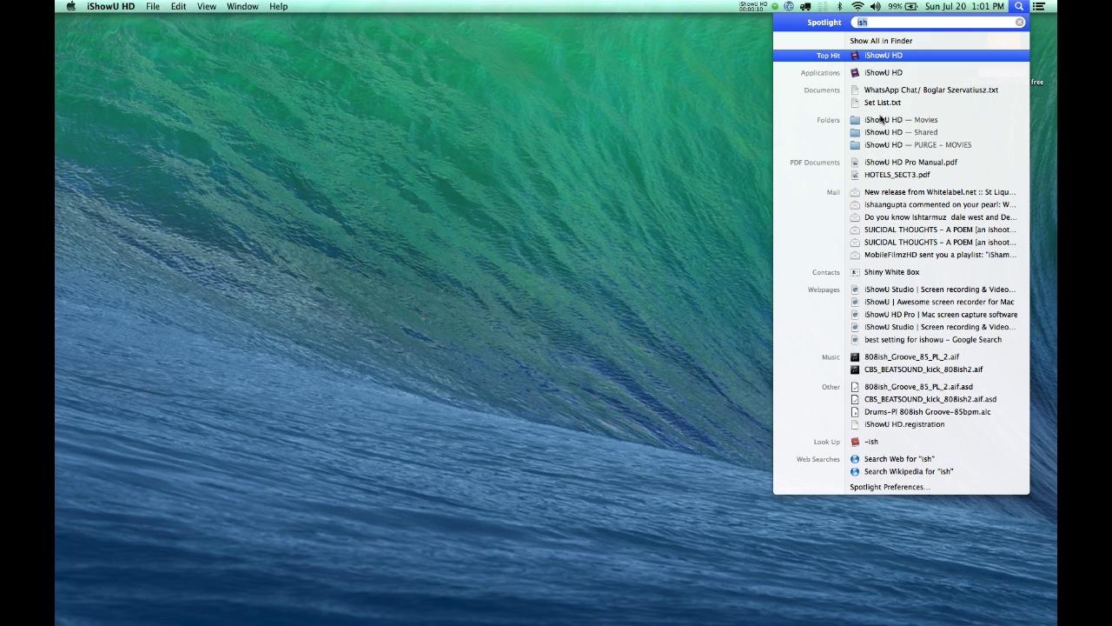
pyautogui.write('fin')
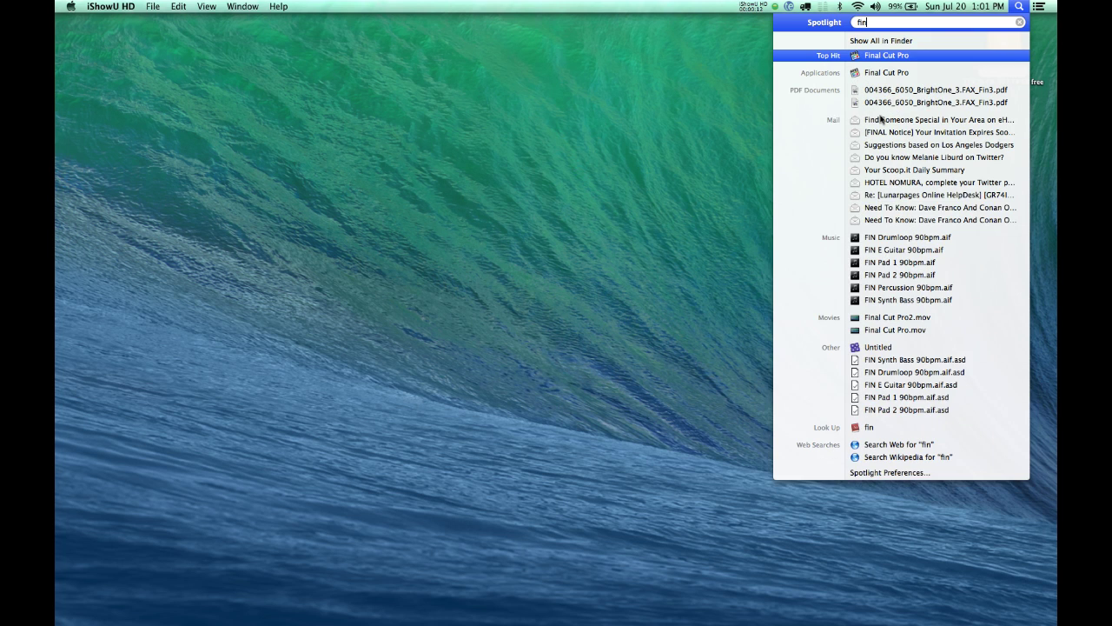
pyautogui.press('Return')
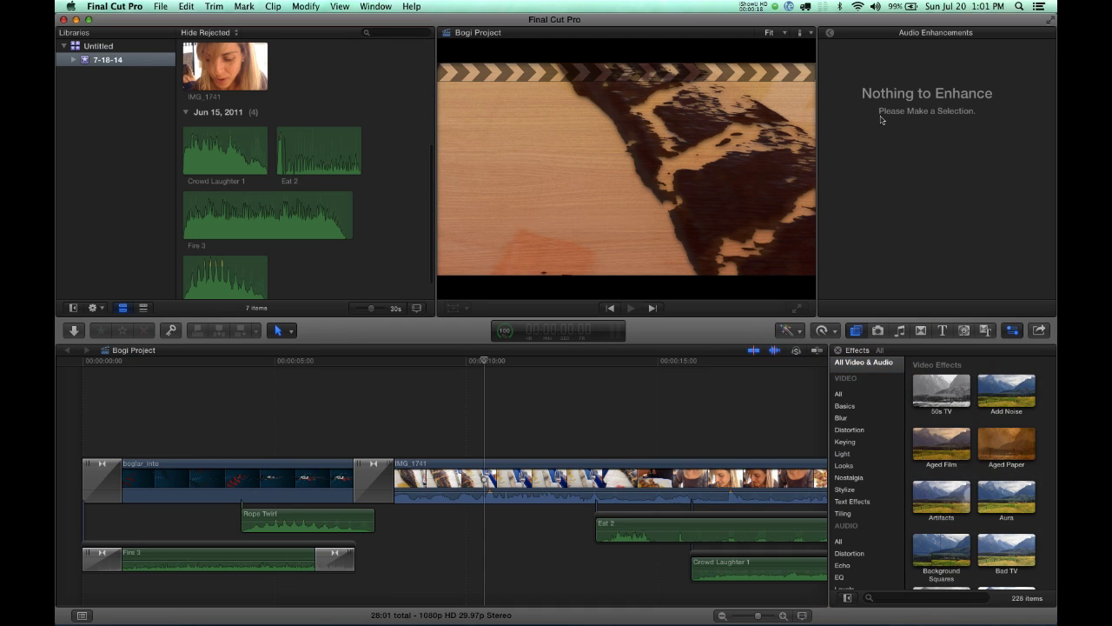
# - Play the Bogi Project from the start and stop at 9:01 inside IMG_1741
pyautogui.click(544, 414)
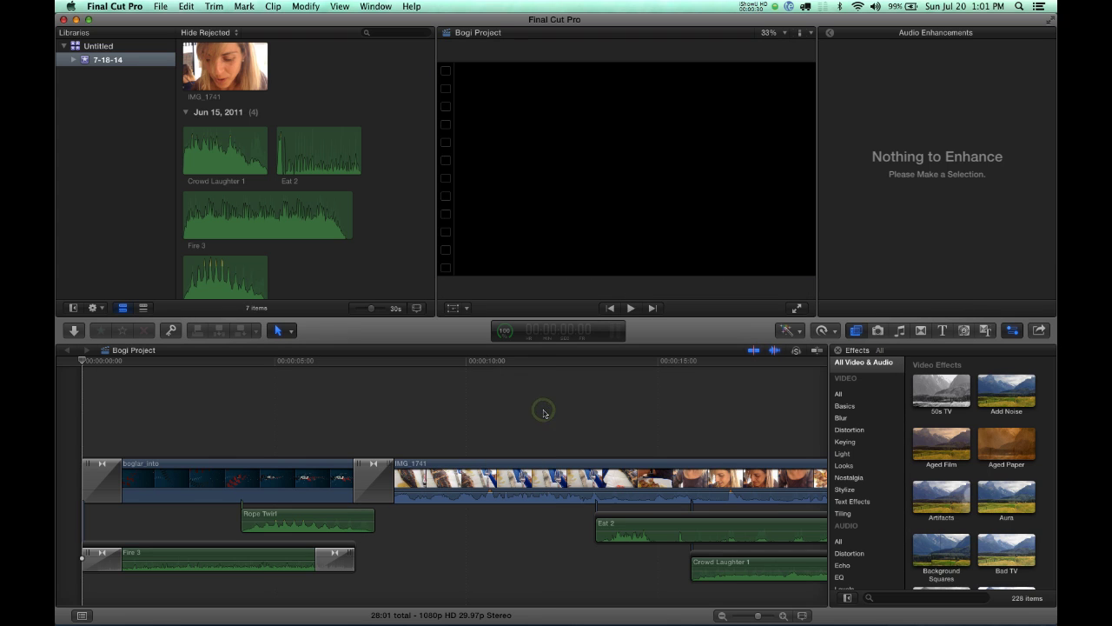
pyautogui.press('Home')
pyautogui.press('space')
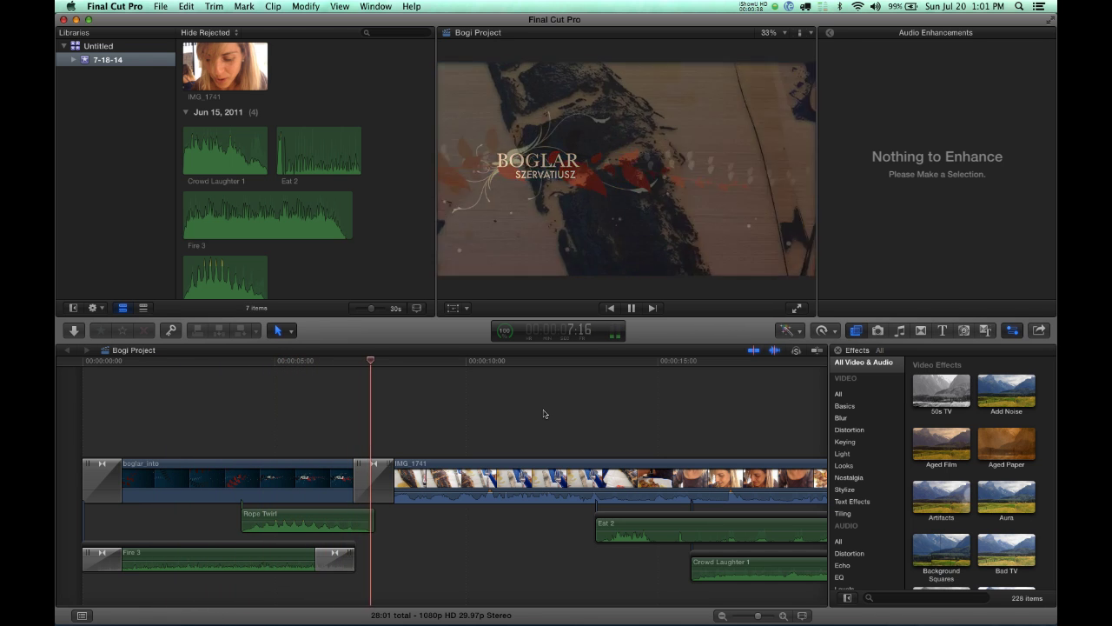
pyautogui.press('space')
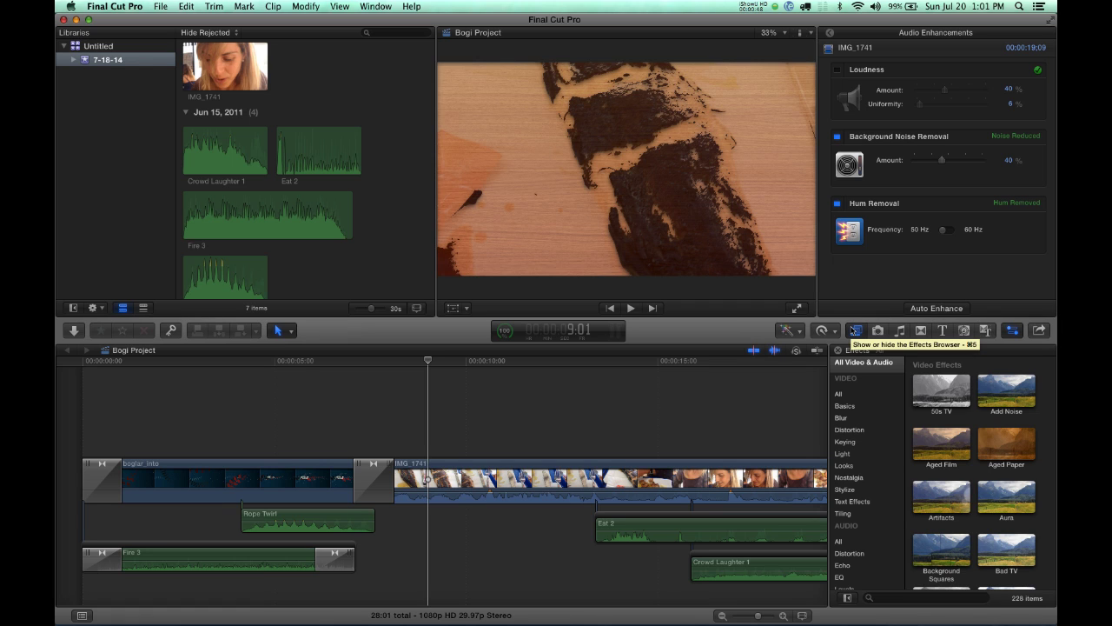
pyautogui.click(856, 331)
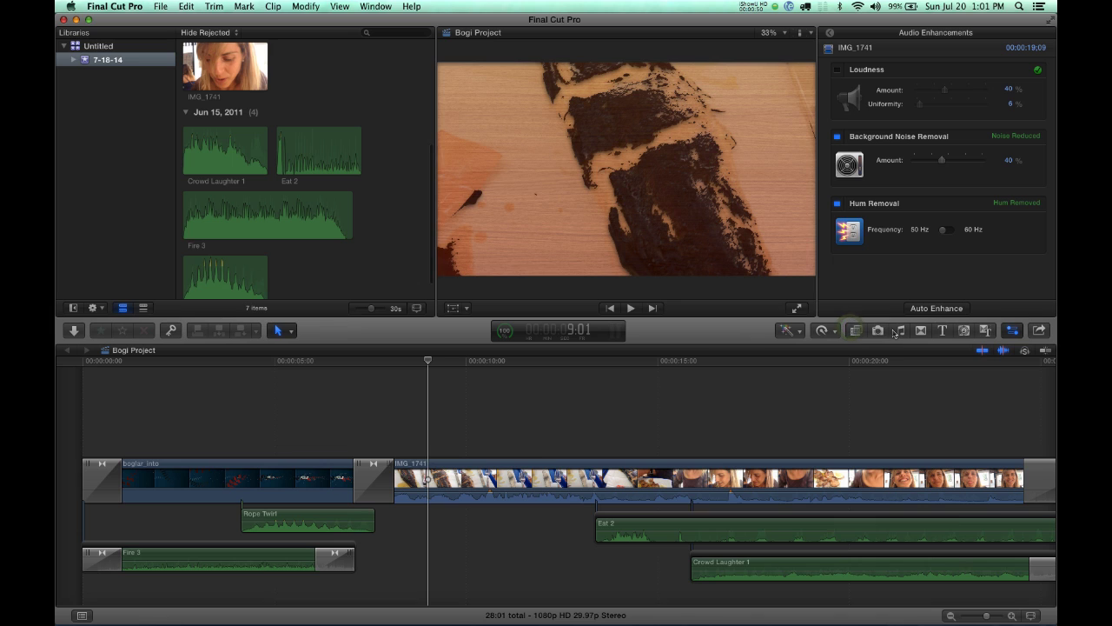
pyautogui.click(856, 331)
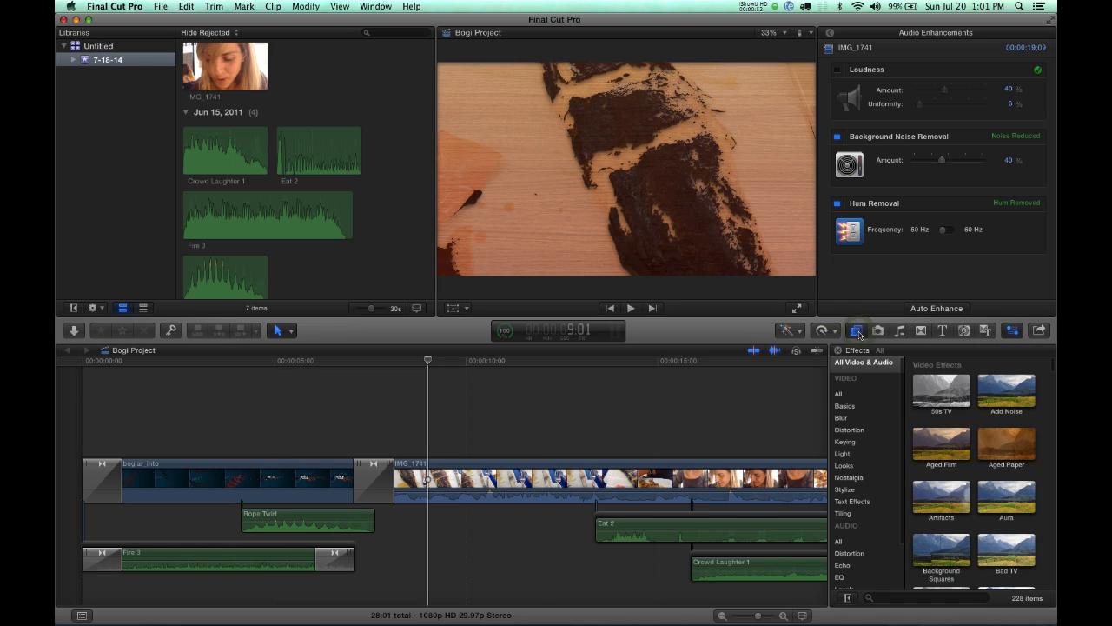
pyautogui.click(856, 331)
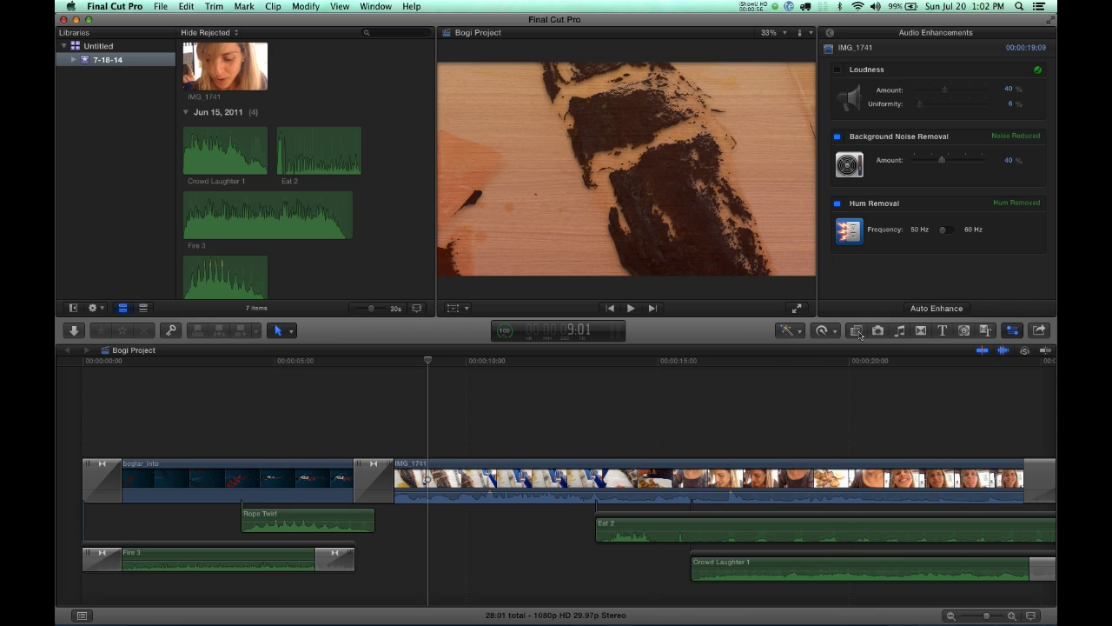
pyautogui.click(855, 331)
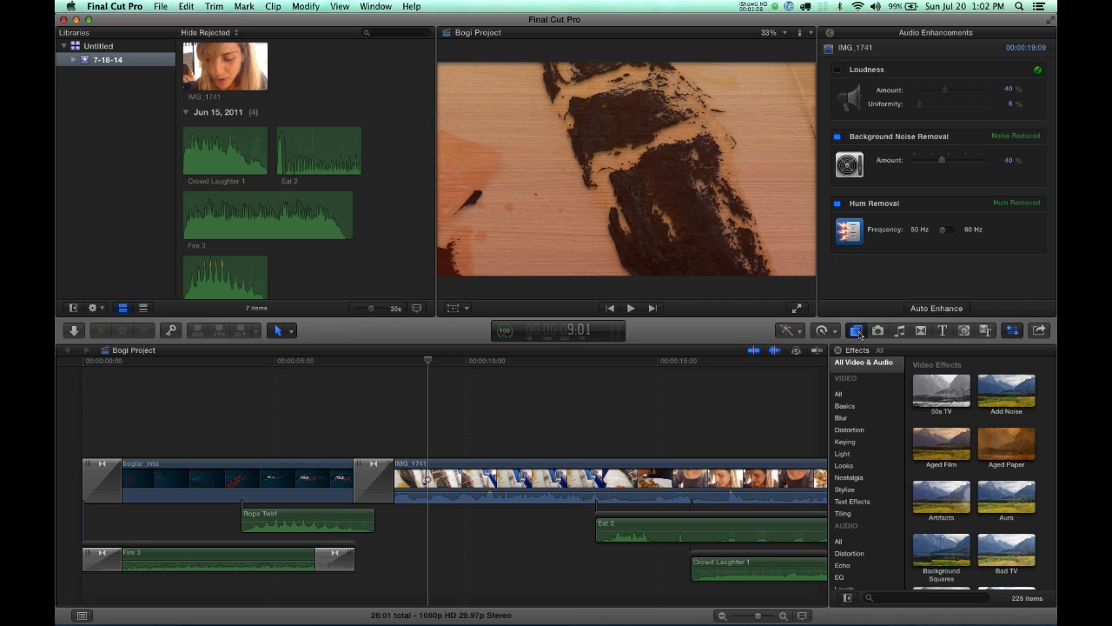
pyautogui.click(856, 330)
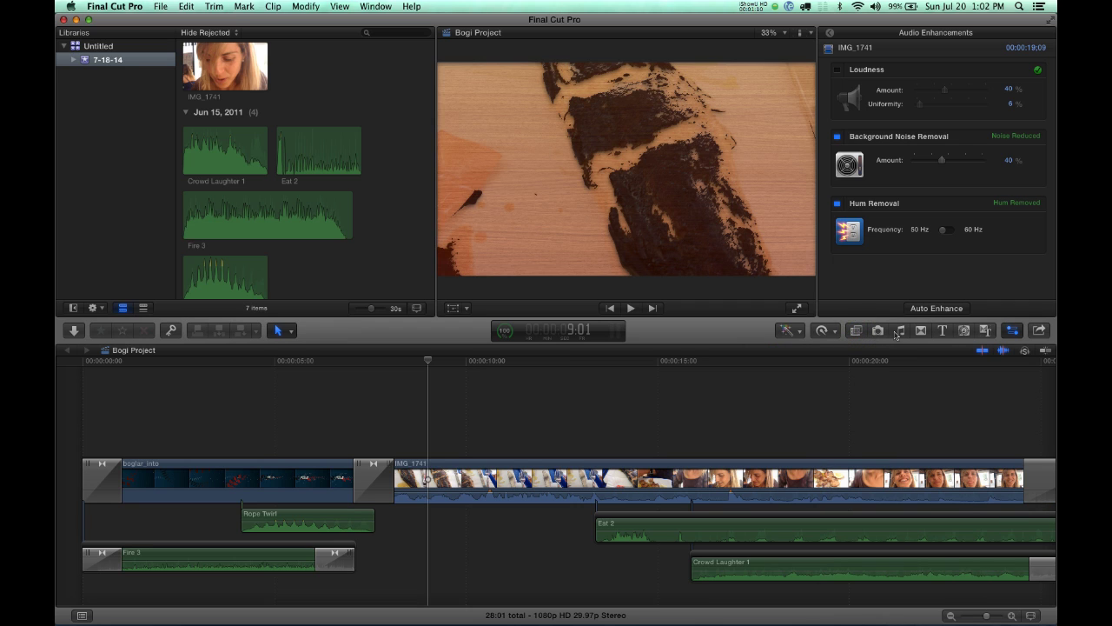
pyautogui.click(921, 330)
pyautogui.click(857, 331)
pyautogui.click(920, 331)
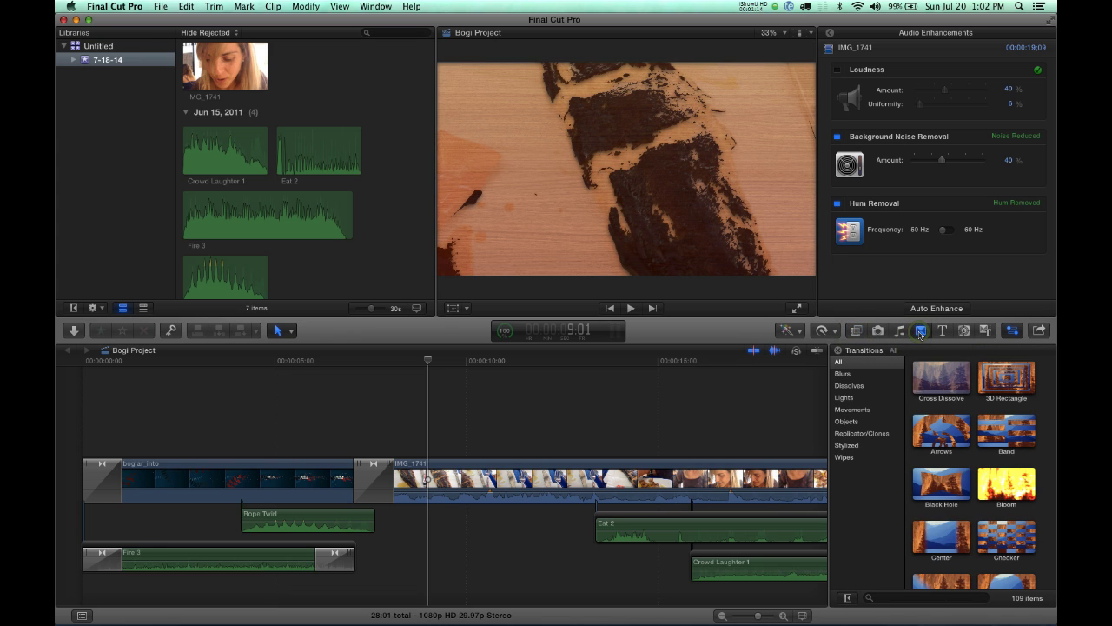
pyautogui.click(855, 331)
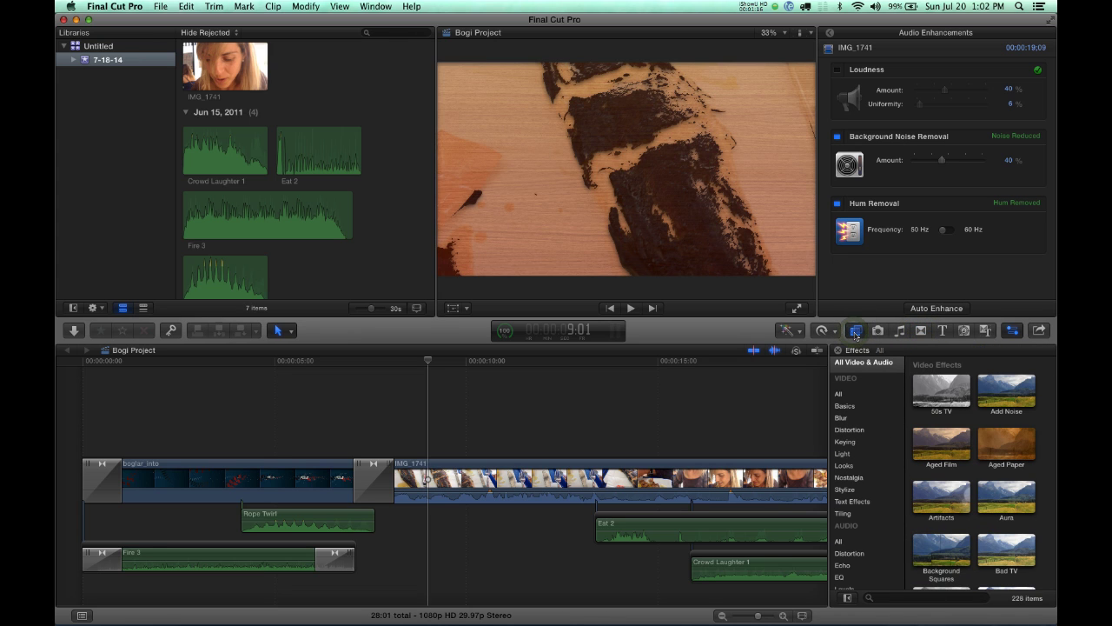
pyautogui.click(878, 331)
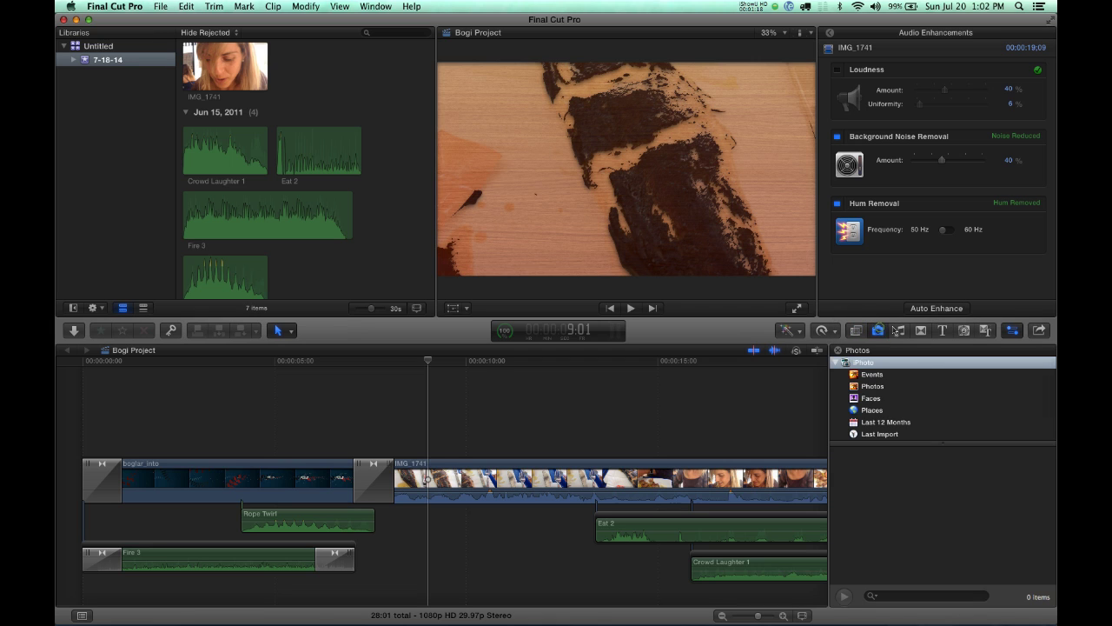
pyautogui.click(899, 331)
pyautogui.click(920, 331)
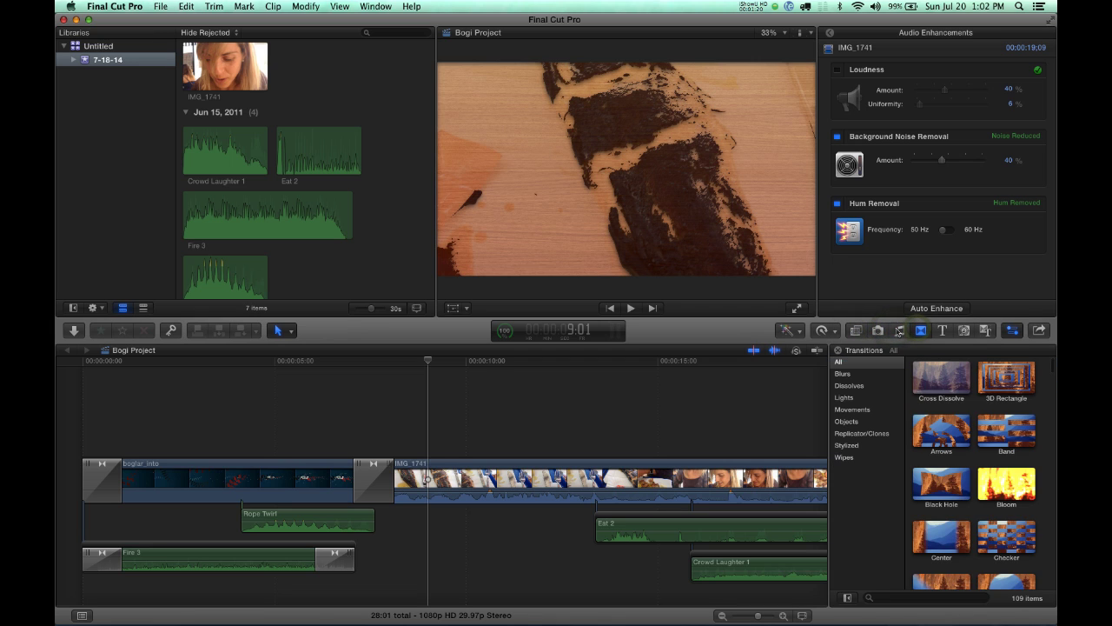
pyautogui.click(900, 331)
pyautogui.click(876, 331)
pyautogui.click(856, 331)
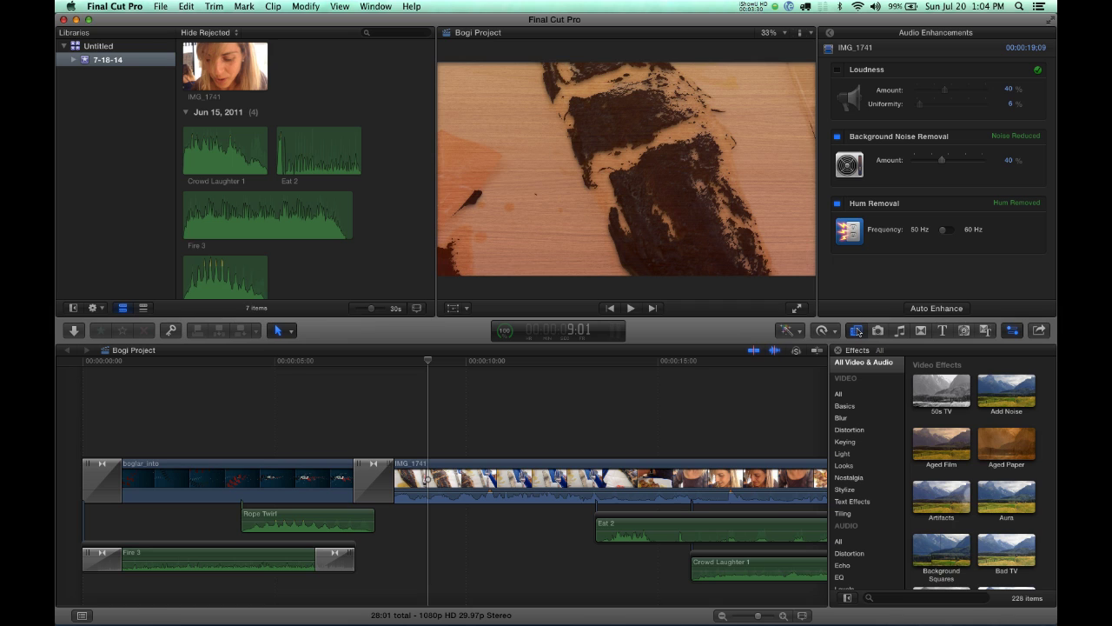
# - Toggle to the Music browser and back so the 228-item effects list reappears
pyautogui.click(900, 330)
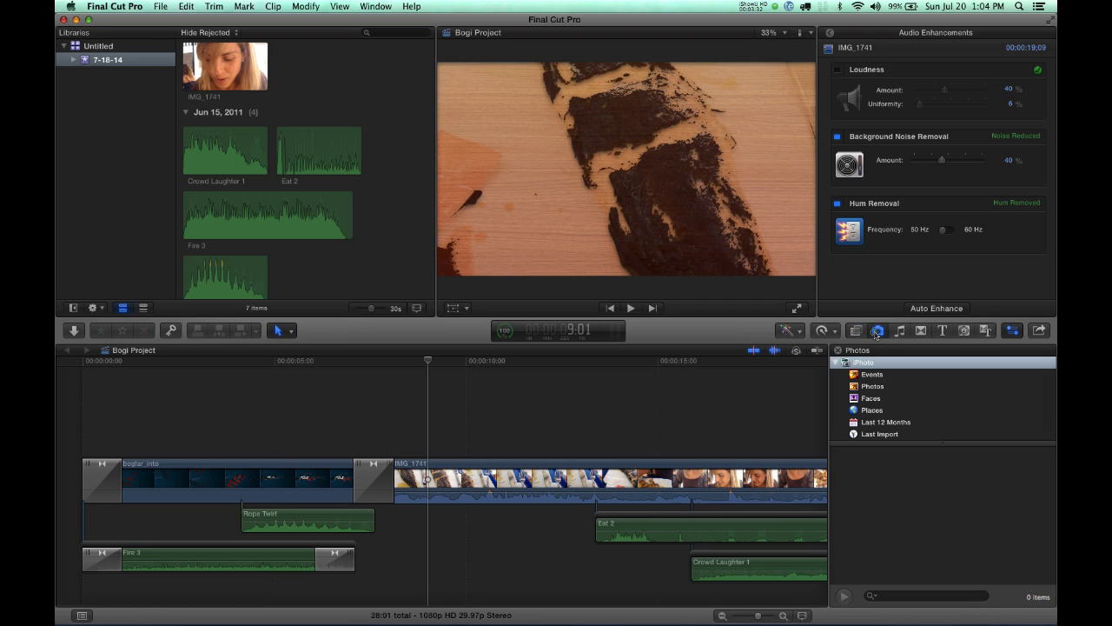
pyautogui.click(856, 330)
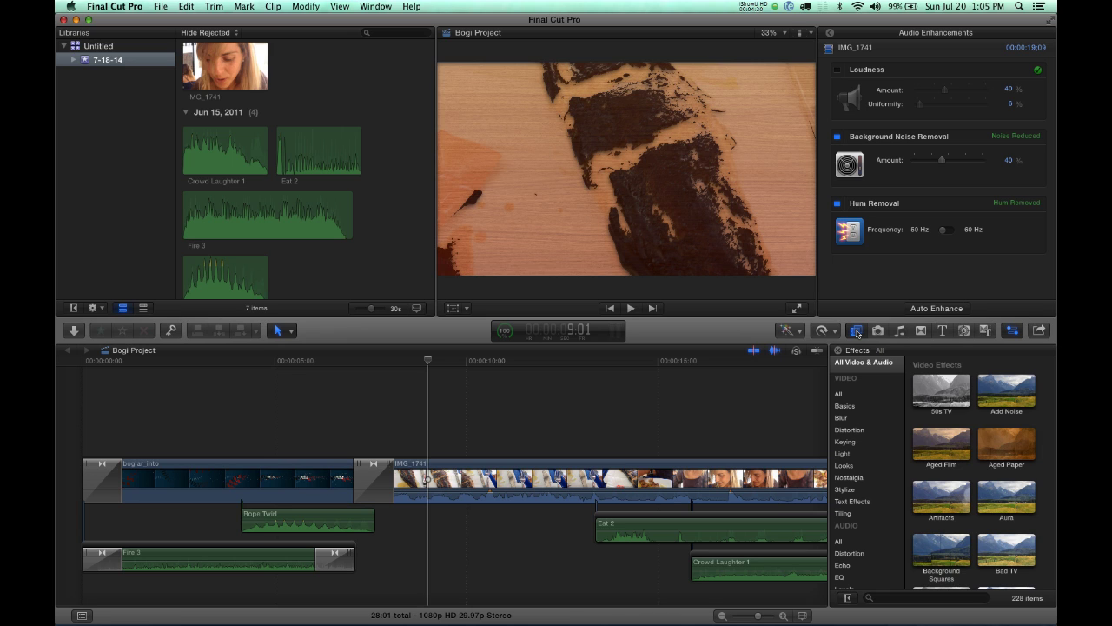
pyautogui.press('super+Tab')
pyautogui.press('super+Tab')
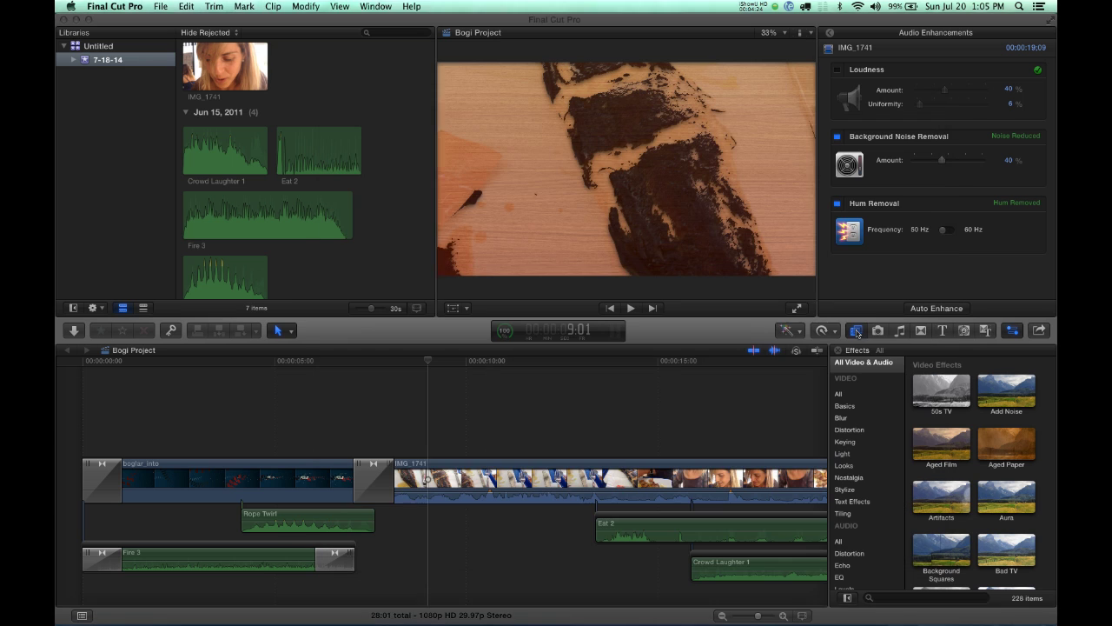
# - Resume playback, then reopen the FCP.co effects-browser crash thread from Safari's History
pyautogui.press('space')
pyautogui.press('super+space')
pyautogui.write('safari')
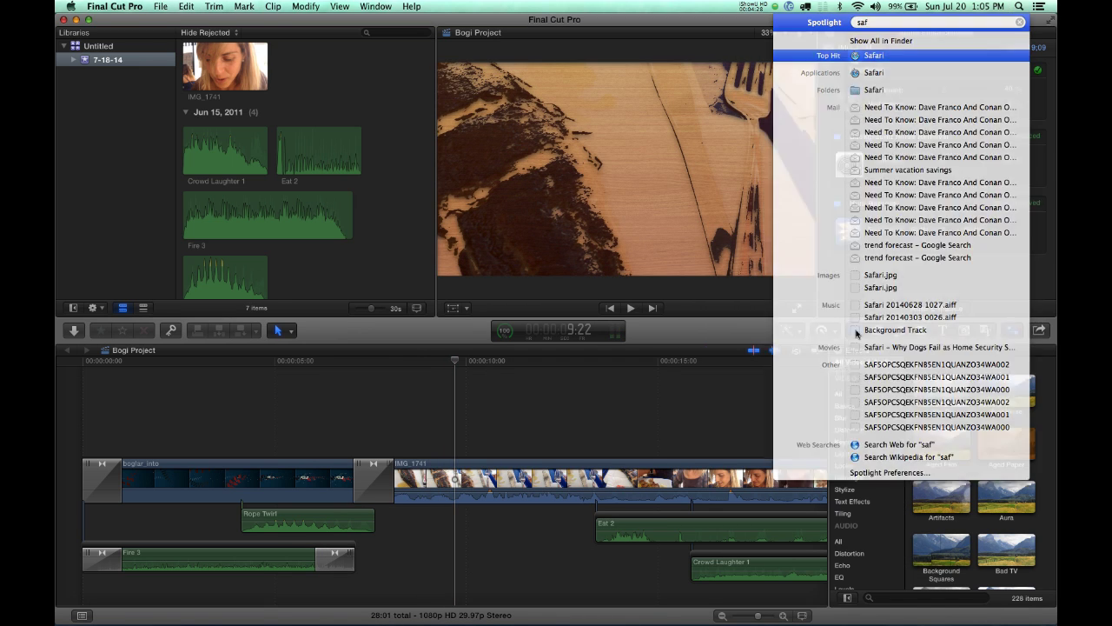
pyautogui.press('Return')
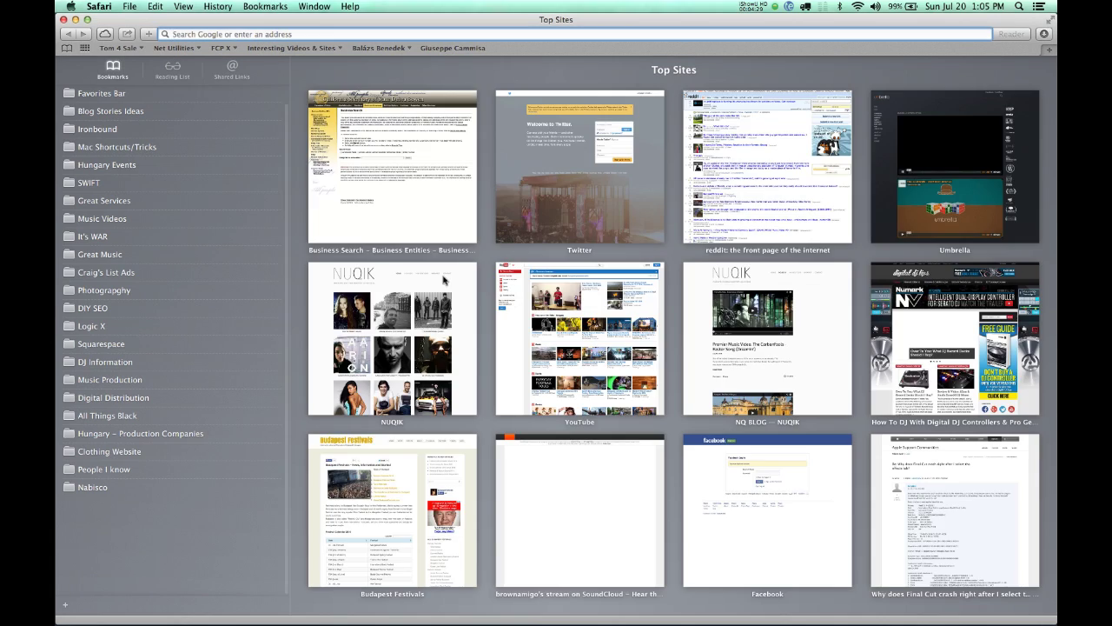
pyautogui.click(228, 6)
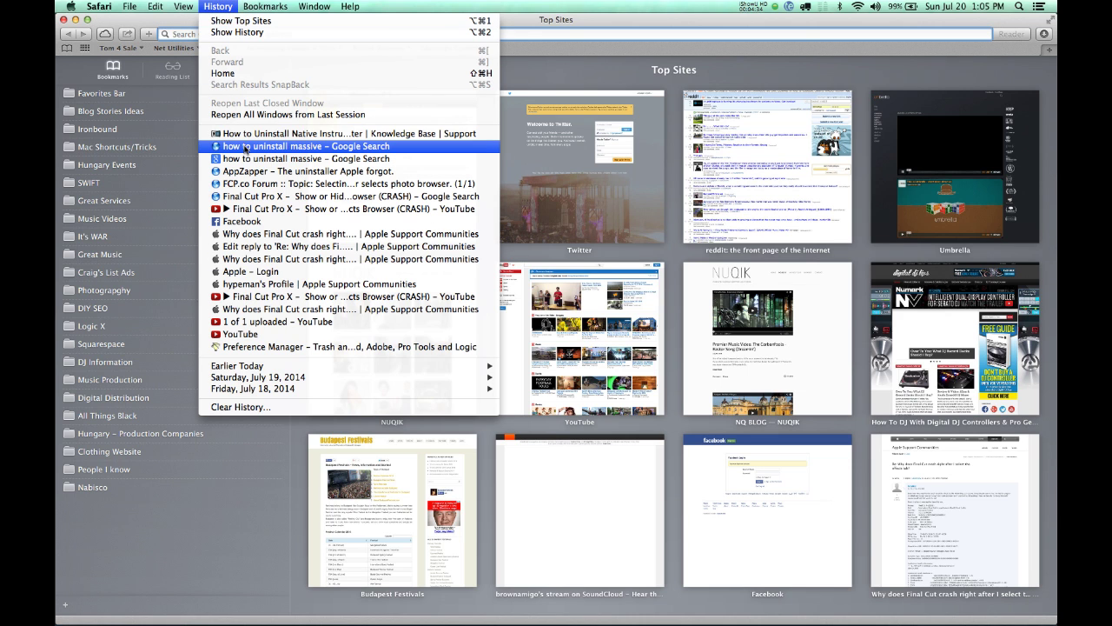
pyautogui.click(253, 188)
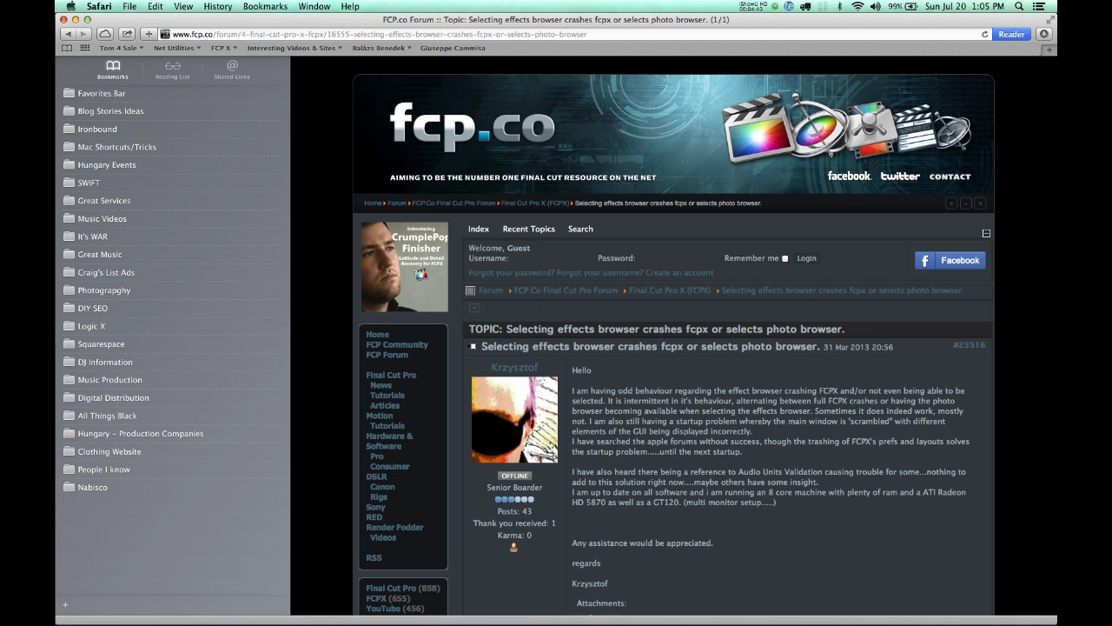
pyautogui.scroll(-5, 614, 443)
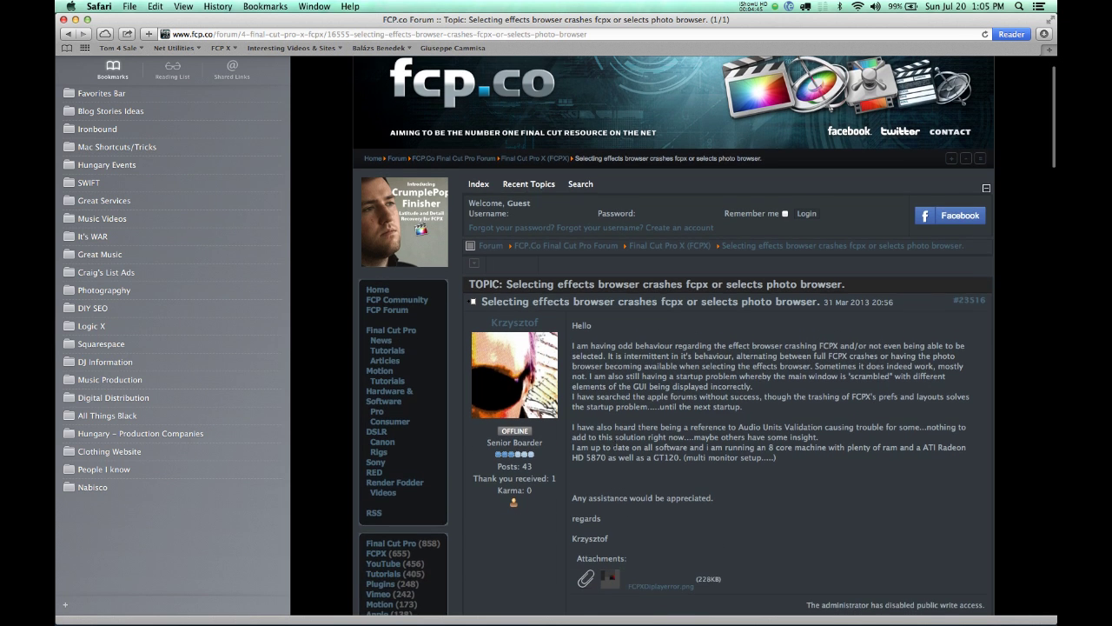
pyautogui.scroll(-10, 615, 448)
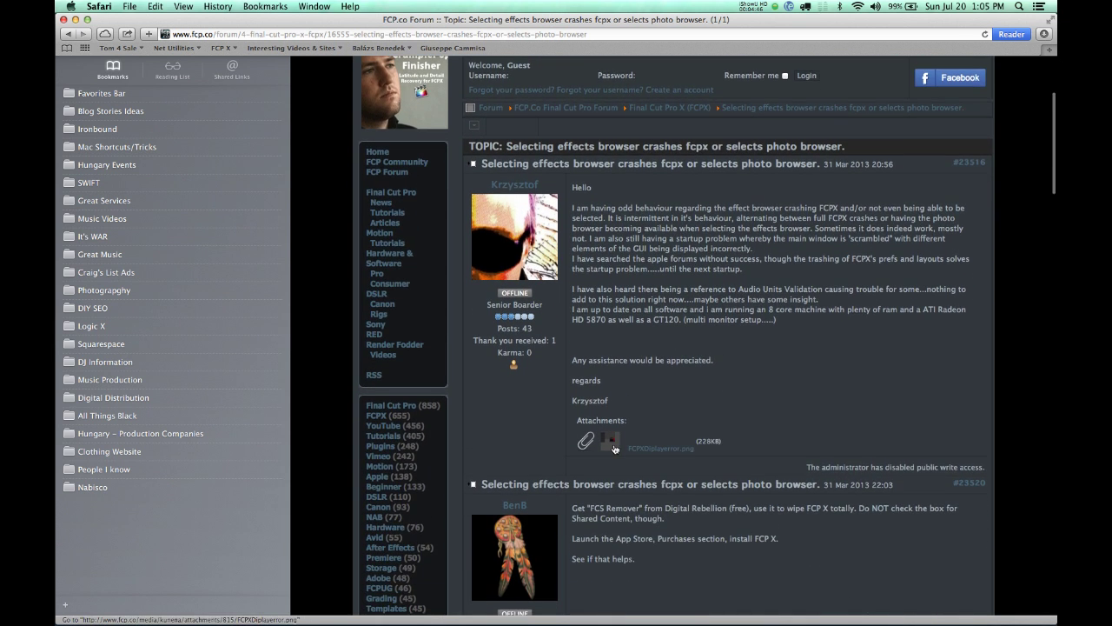
pyautogui.scroll(-20, 615, 448)
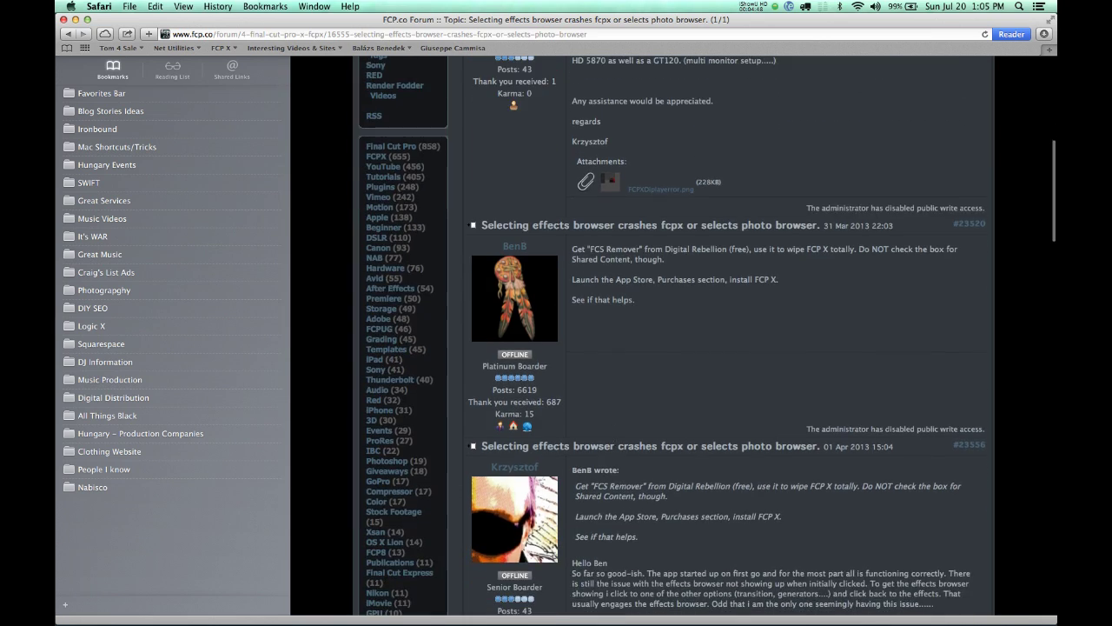
pyautogui.scroll(-10, 616, 449)
pyautogui.scroll(20, 615, 448)
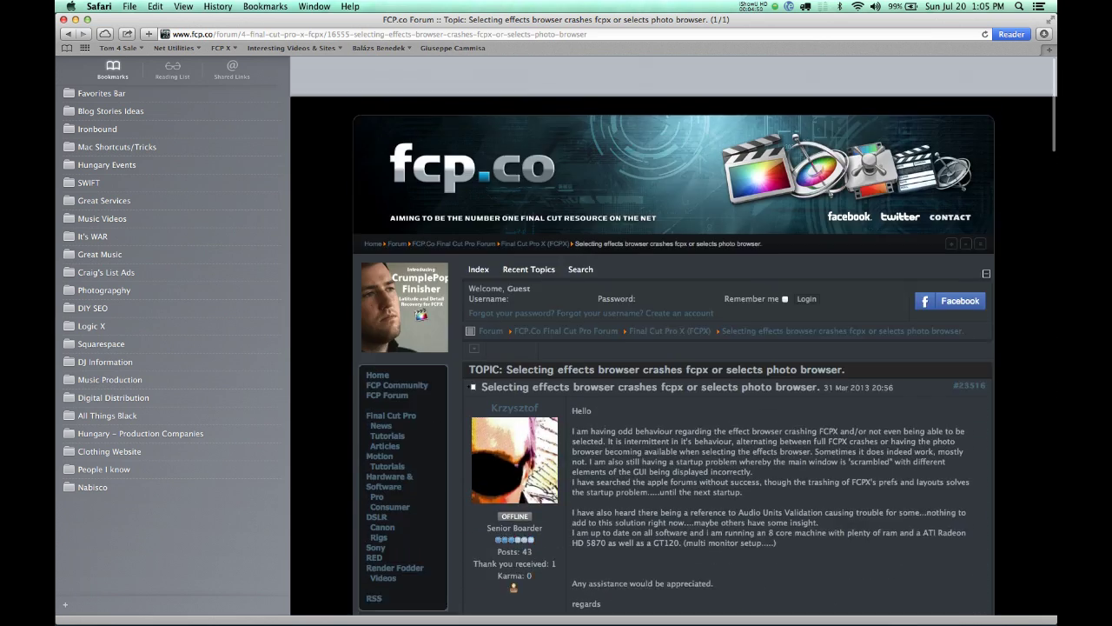
pyautogui.scroll(-5, 615, 448)
pyautogui.scroll(-9, 615, 449)
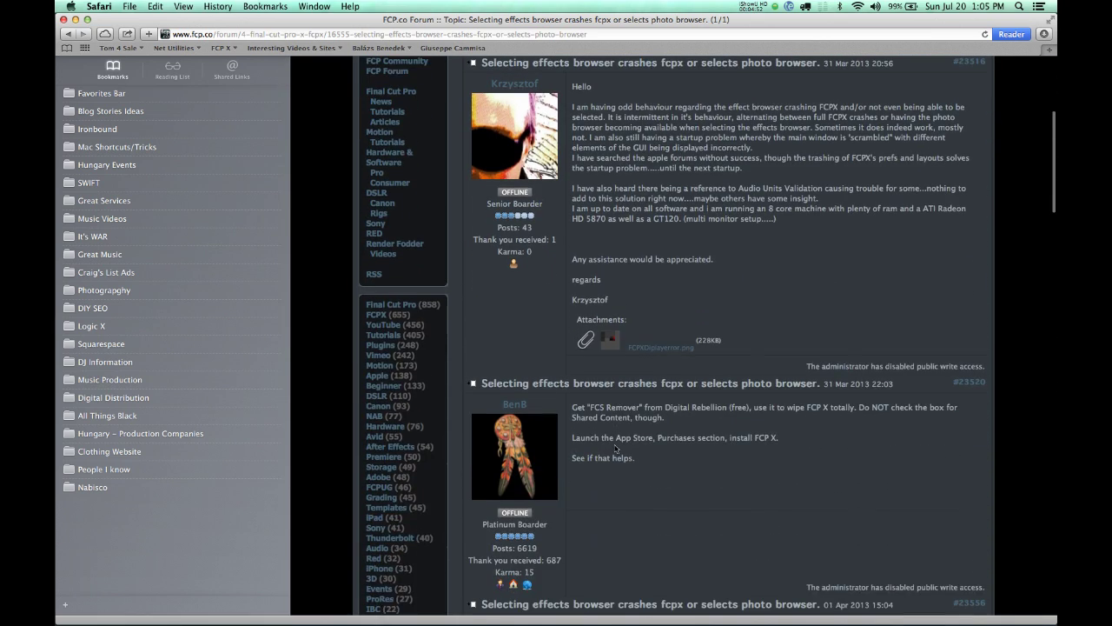
# - View the FCPXDiplayerror.png attachment, expand the Craig's List Ads bookmarks, then close the screenshot
pyautogui.click(651, 346)
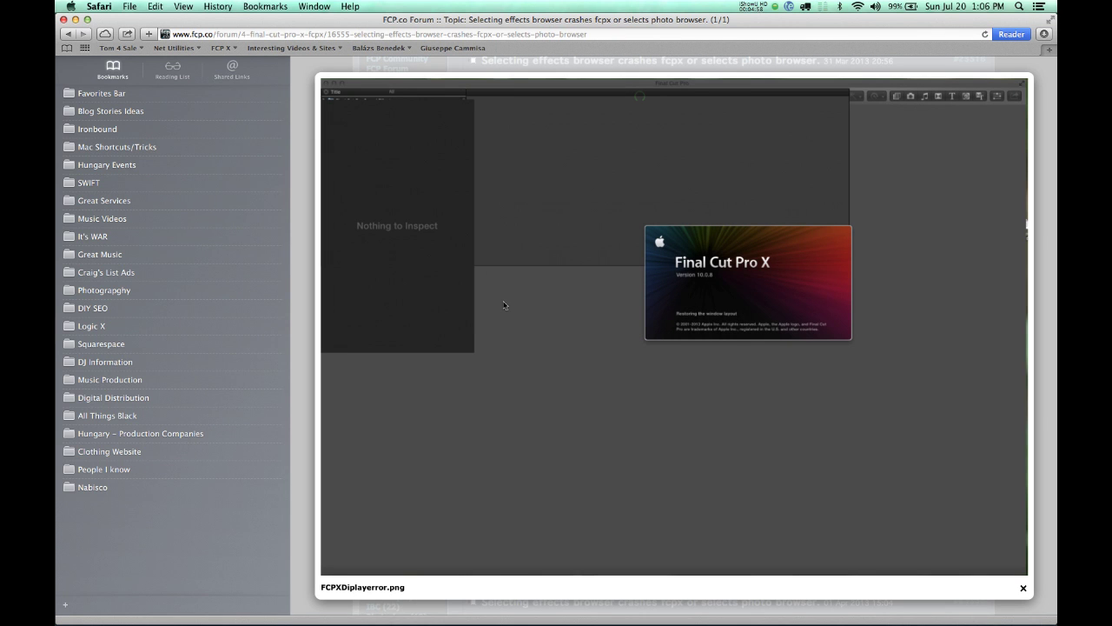
pyautogui.click(275, 271)
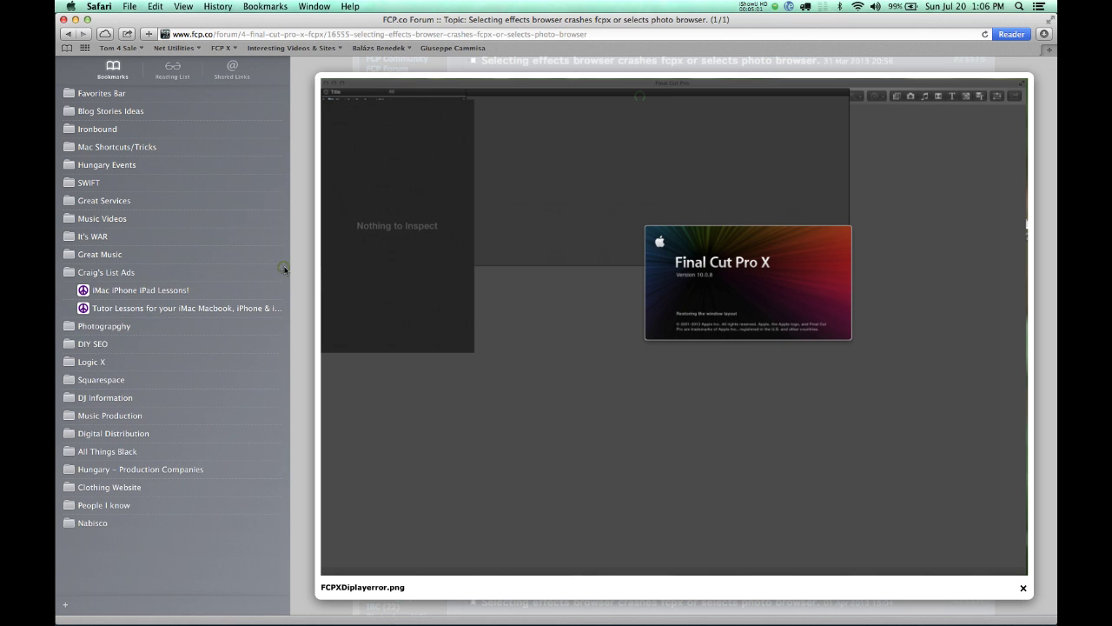
pyautogui.click(309, 276)
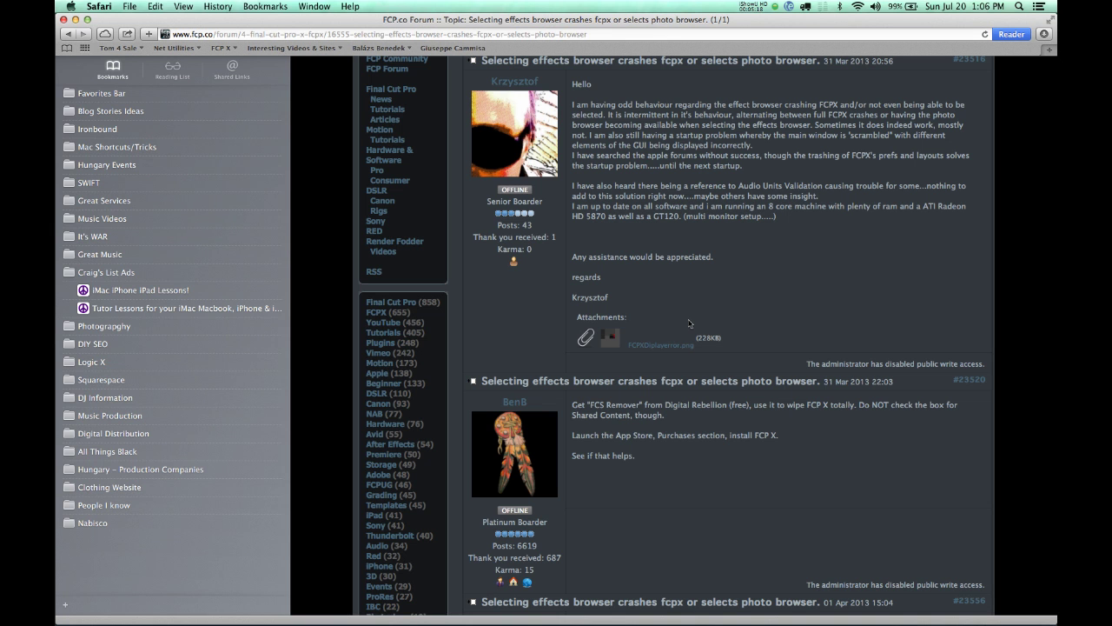
# - Scroll through the later forum replies and back up, then return to Final Cut Pro
pyautogui.scroll(-15, 689, 323)
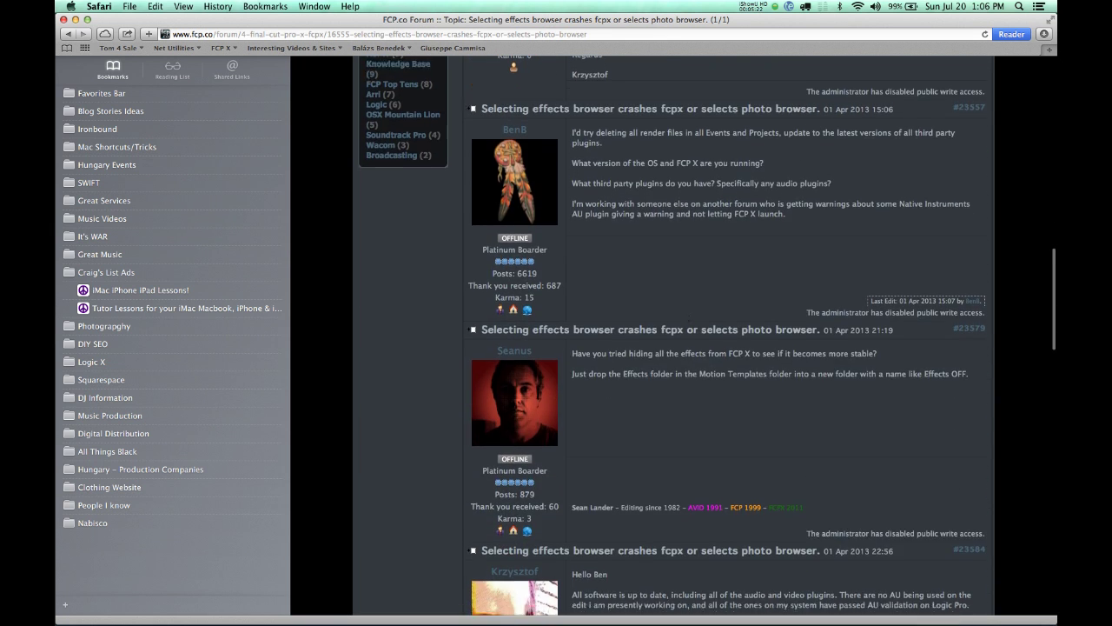
pyautogui.scroll(-3, 689, 324)
pyautogui.scroll(5, 689, 323)
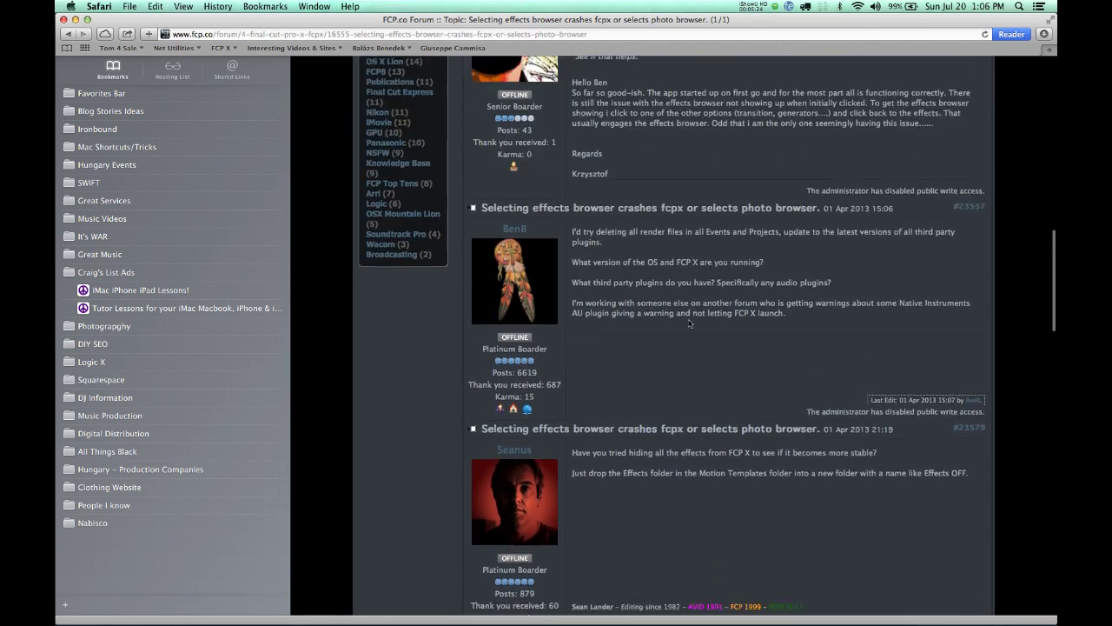
pyautogui.scroll(20, 689, 323)
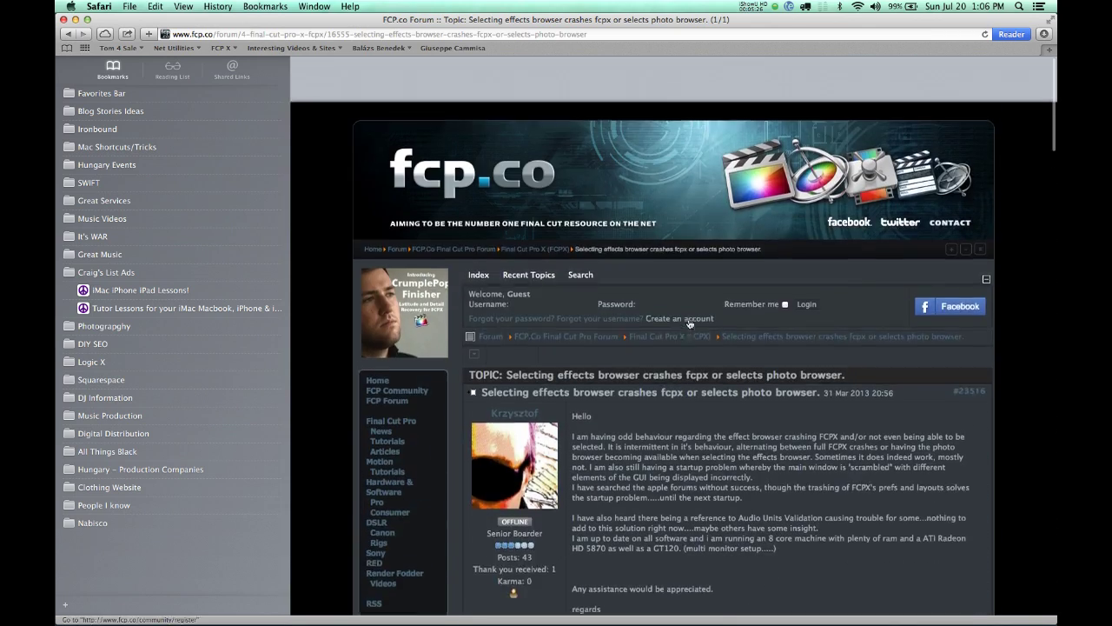
pyautogui.press('super+Tab')
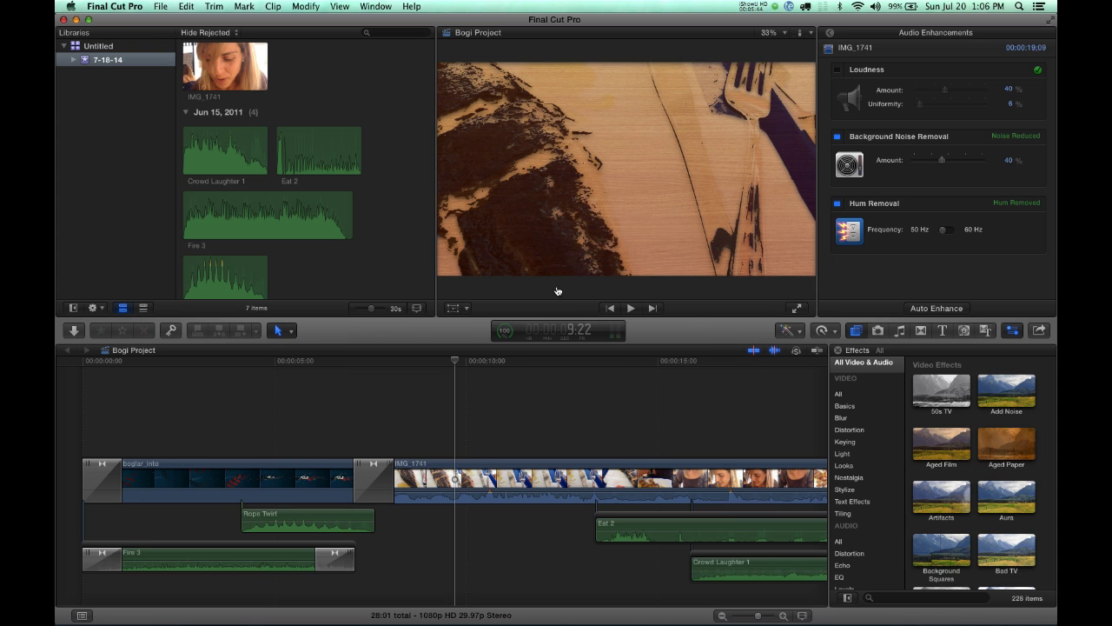
# - Reopen the 'How to Uninstall Native Instruments' guide from Safari's History, then return to Final Cut Pro
pyautogui.press('super+Tab')
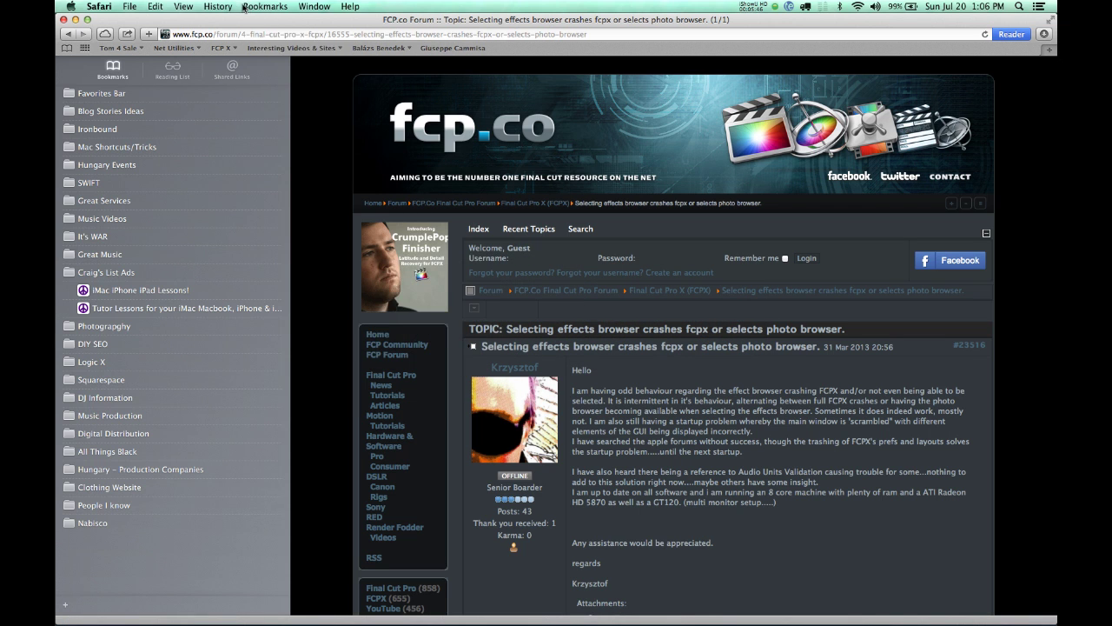
pyautogui.click(231, 7)
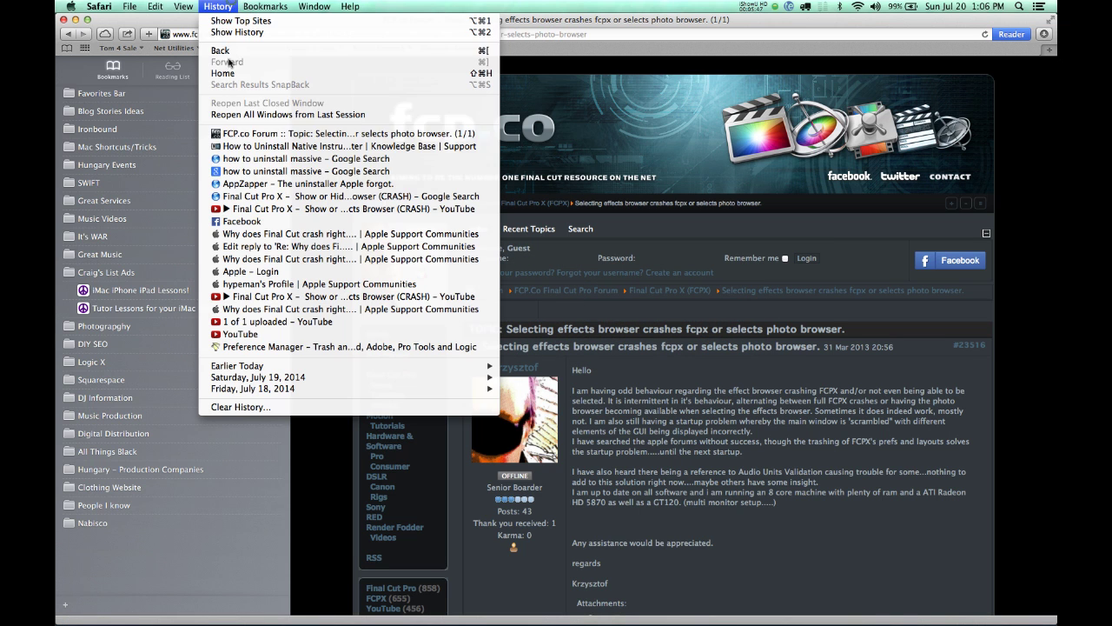
pyautogui.click(245, 146)
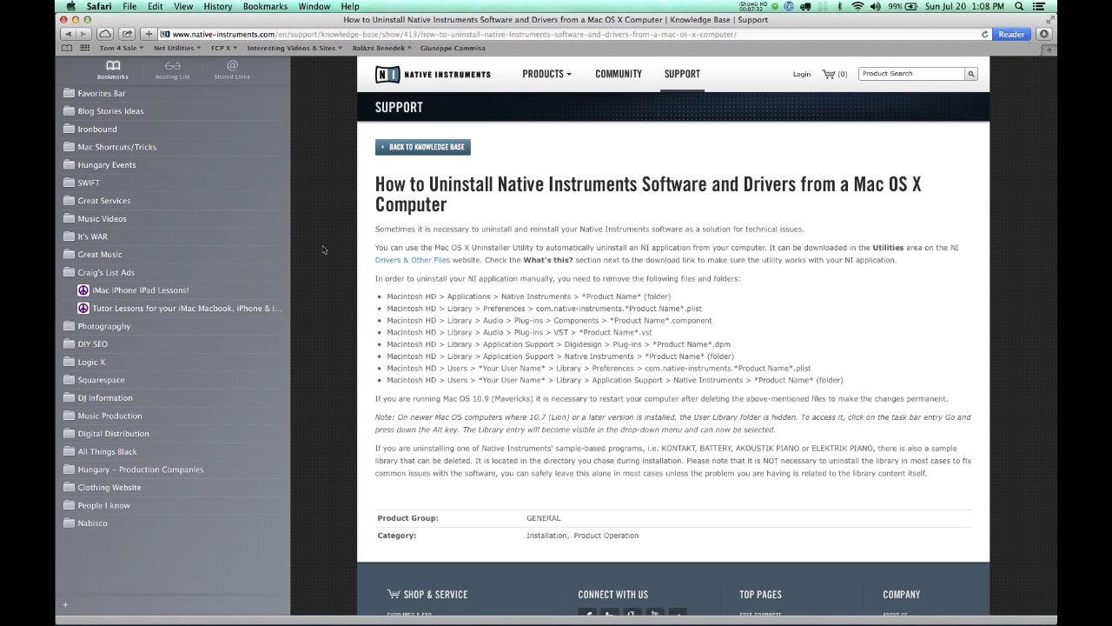
pyautogui.press('super+Tab')
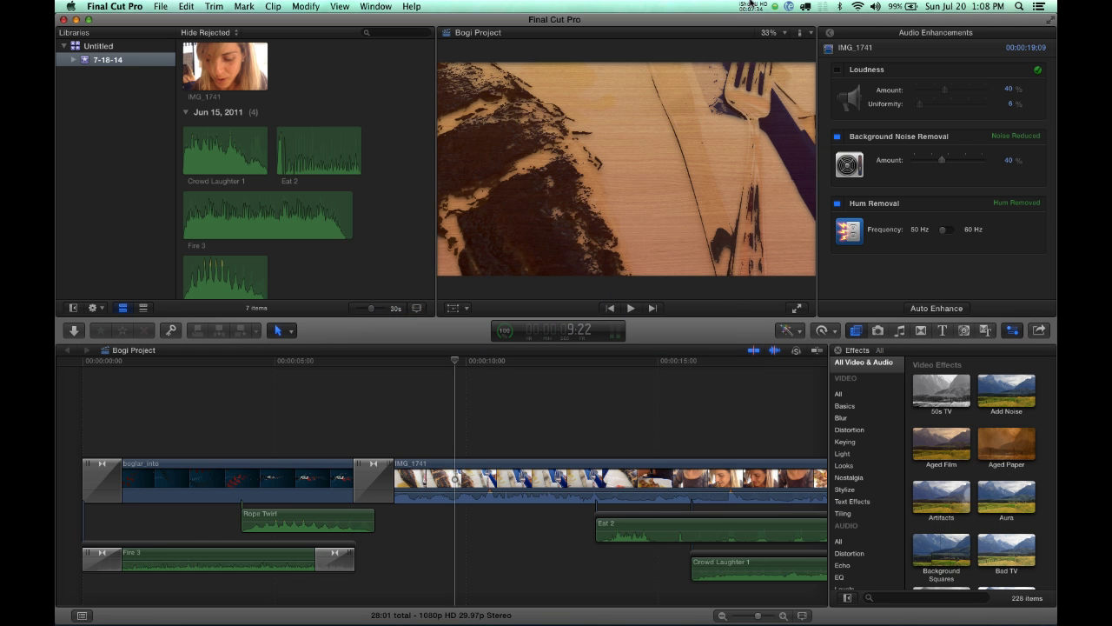